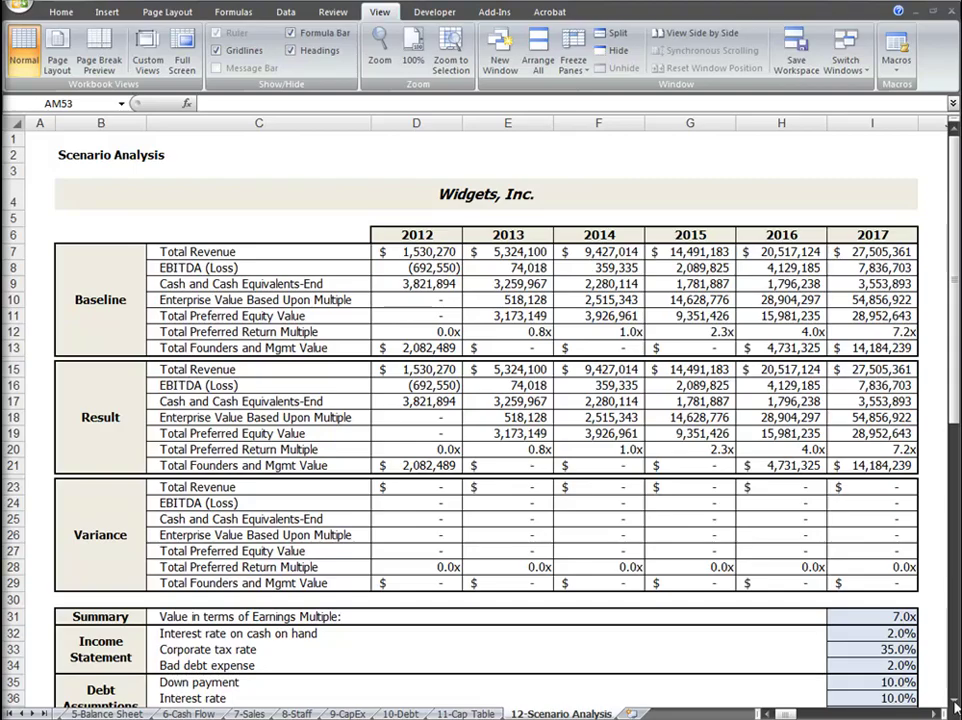
- Examine the Scenario Analysis sheet's Baseline, Result, Variance, assumption and Instructions sections
{"action": "scroll", "coordinate": [955, 705], "scroll_direction": "down", "scroll_amount": 3}
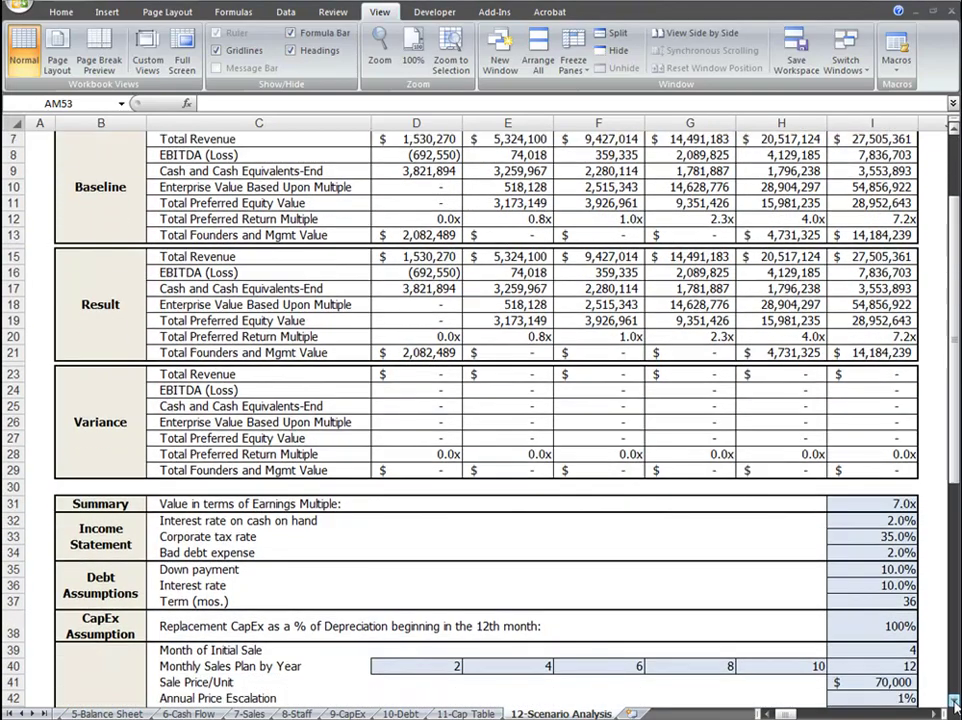
{"action": "scroll", "coordinate": [955, 705], "scroll_direction": "down", "scroll_amount": 3}
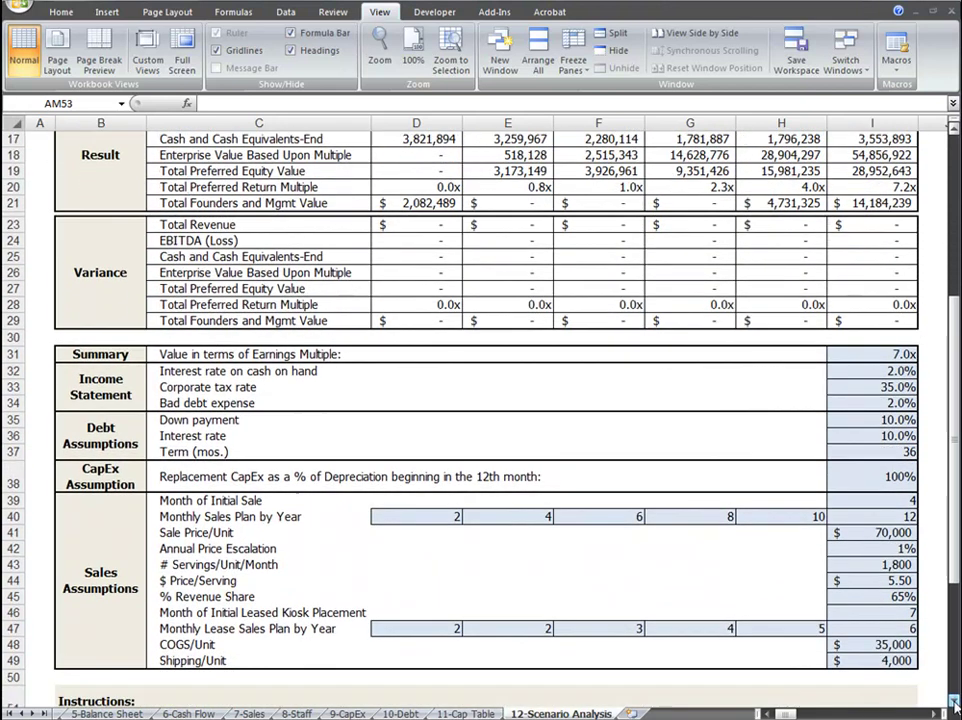
{"action": "scroll", "coordinate": [955, 705], "scroll_direction": "down", "scroll_amount": 3}
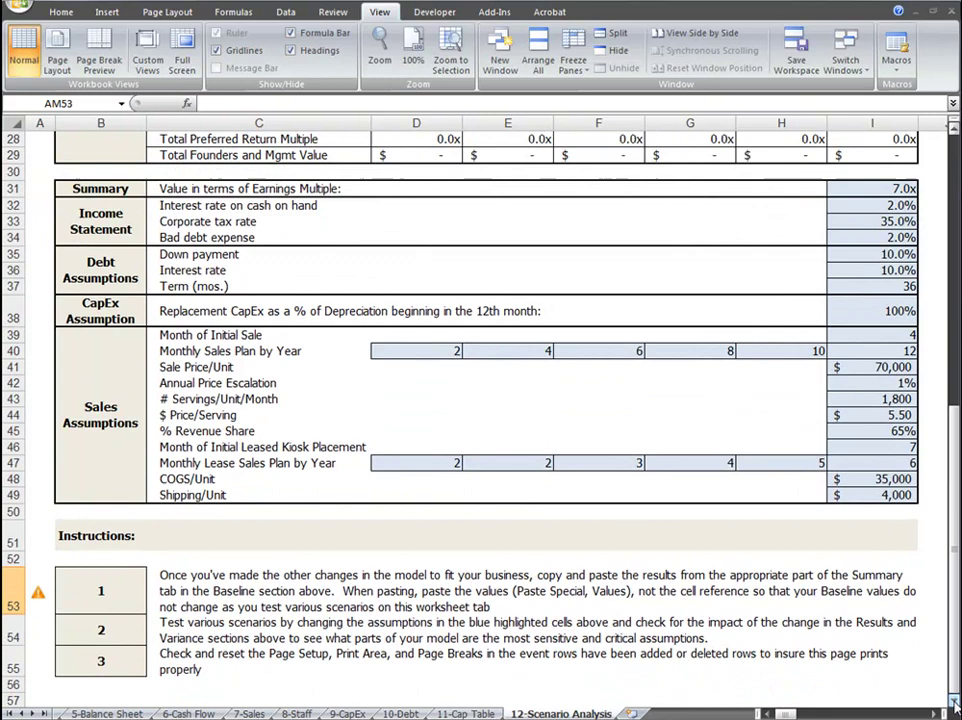
{"action": "left_click_drag", "start_coordinate": [955, 690], "coordinate": [955, 150]}
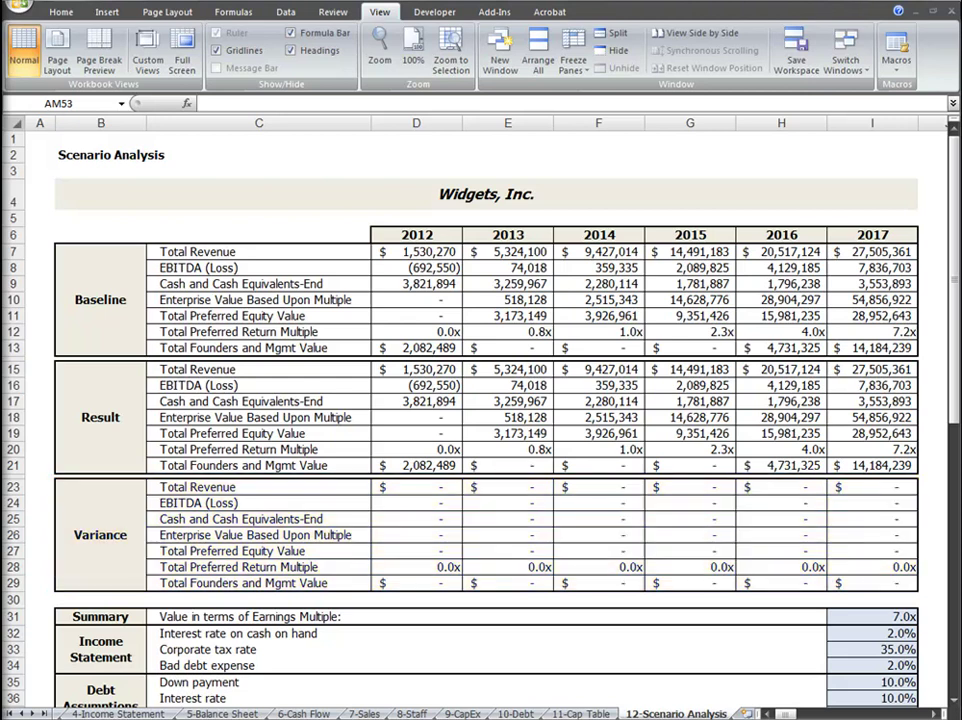
{"action": "scroll", "coordinate": [955, 700], "scroll_direction": "down", "scroll_amount": 3}
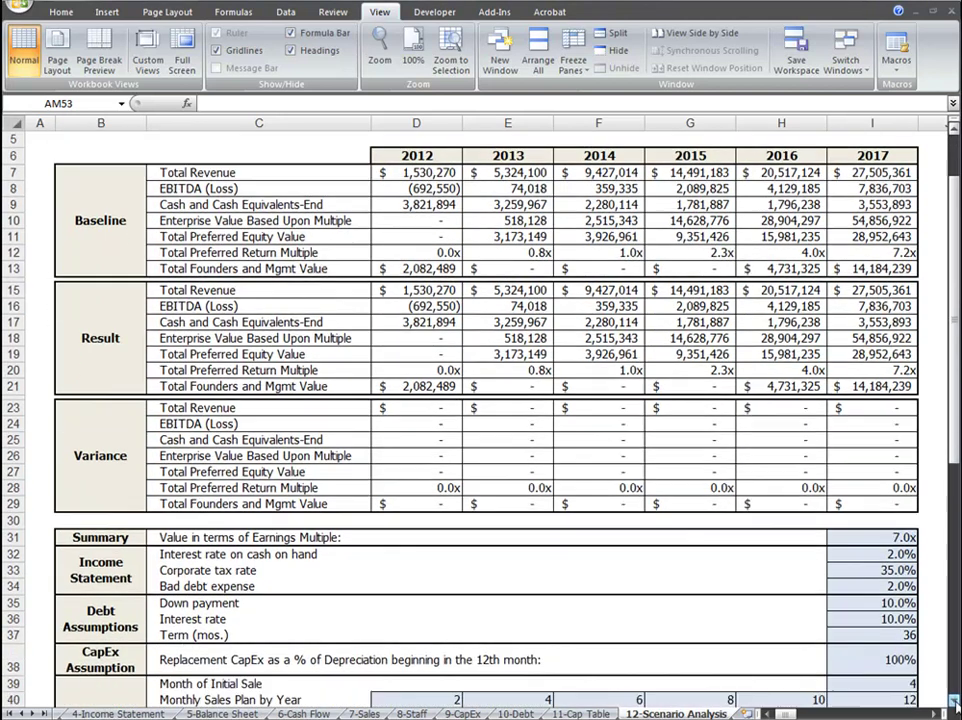
{"action": "scroll", "coordinate": [955, 700], "scroll_direction": "down", "scroll_amount": 4}
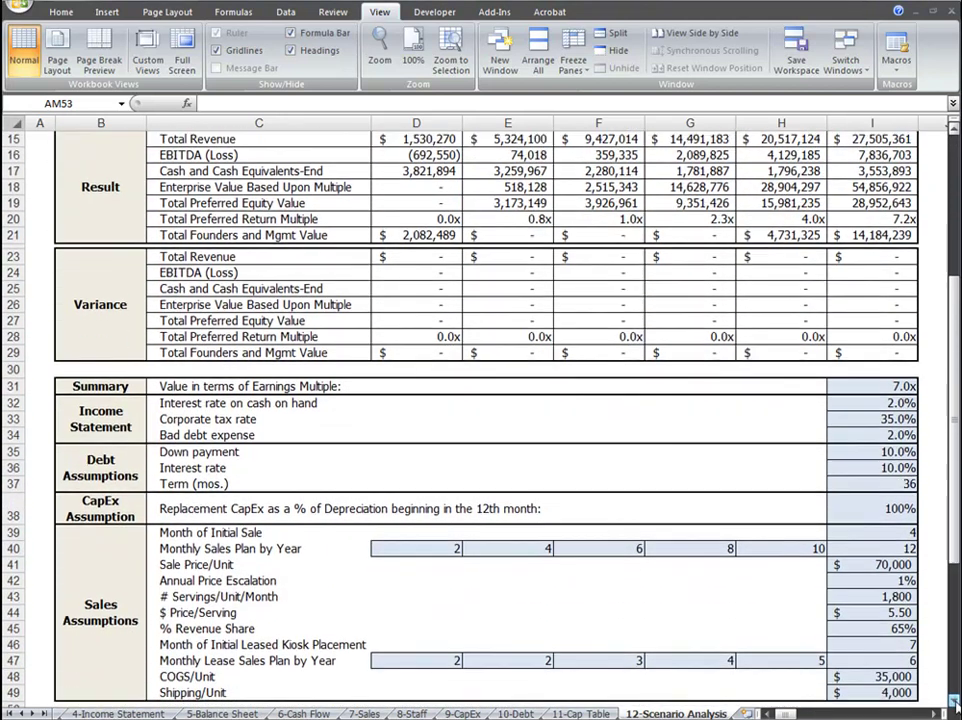
{"action": "scroll", "coordinate": [955, 700], "scroll_direction": "down", "scroll_amount": 2}
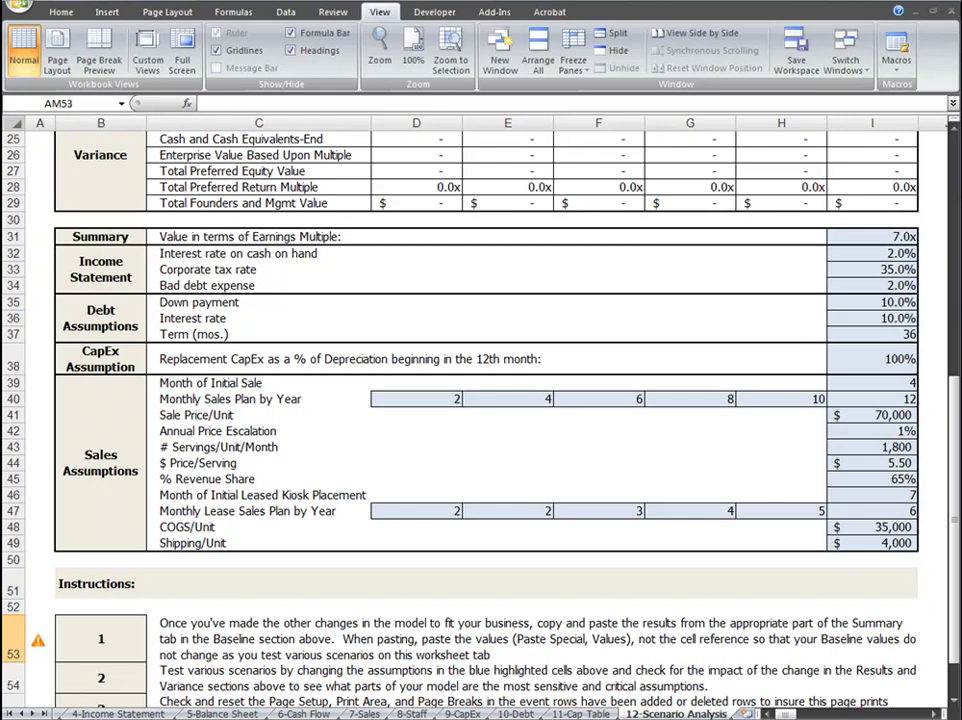
{"action": "scroll", "coordinate": [480, 410], "scroll_direction": "down", "scroll_amount": 2}
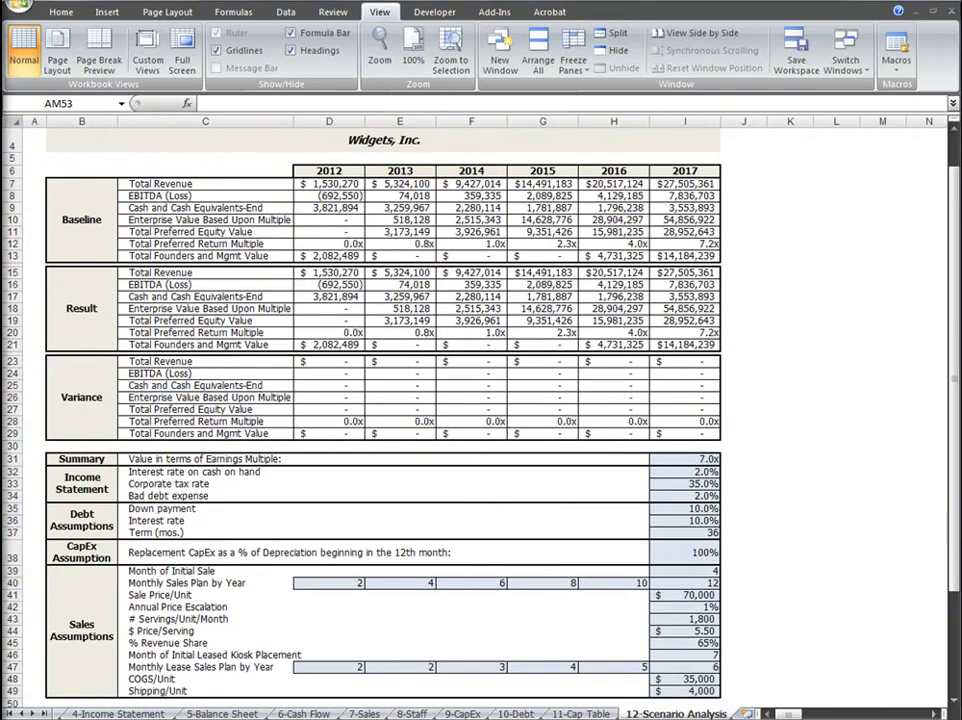
{"action": "scroll", "coordinate": [480, 410], "scroll_direction": "up", "scroll_amount": 1}
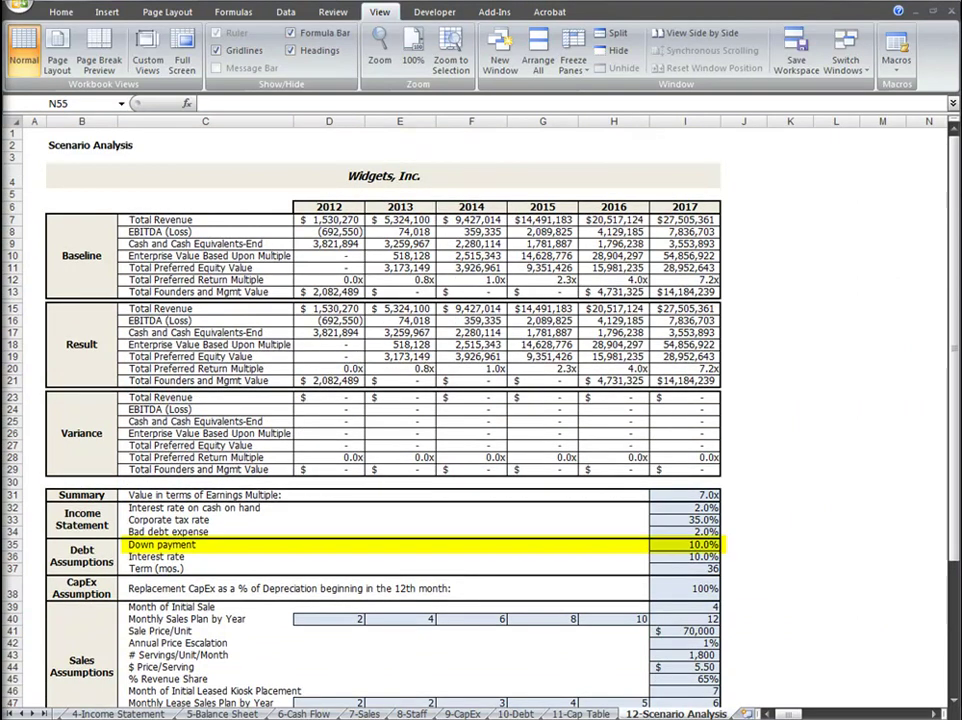
- Test the scenario with a 25% down payment in Debt Assumptions and reset the down payment to 10%
{"action": "left_click", "coordinate": [685, 544]}
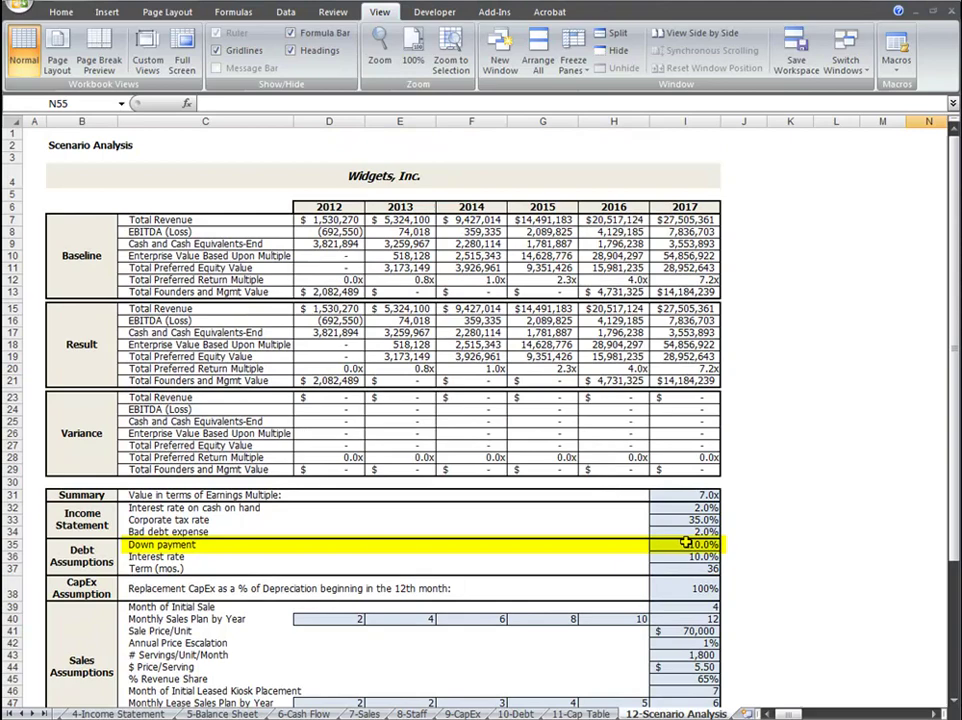
{"action": "type", "text": "25"}
{"action": "key", "text": "Return"}
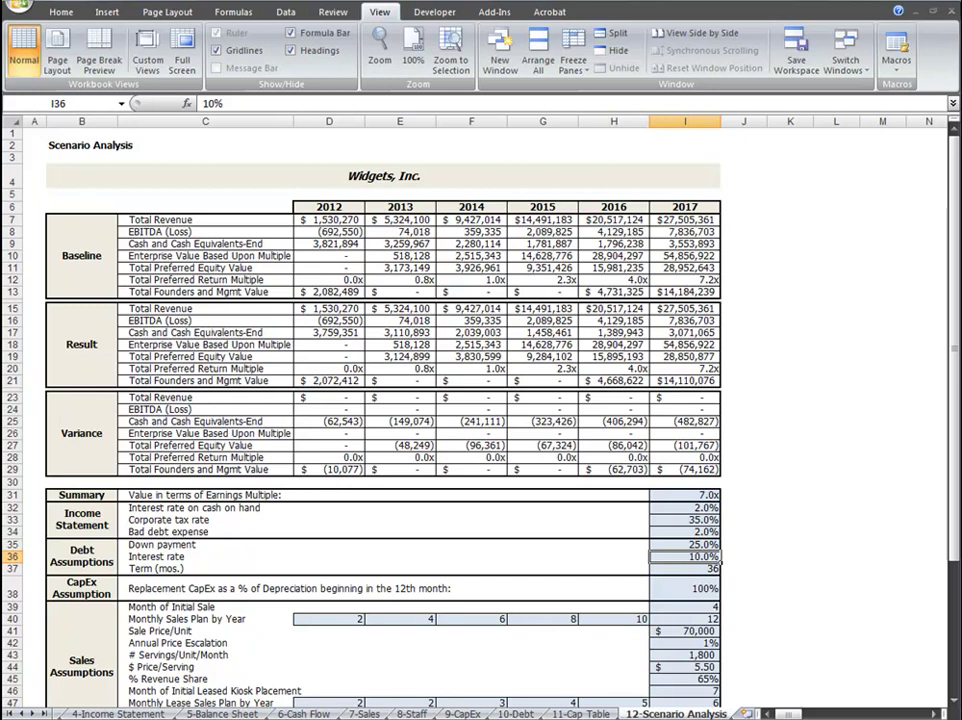
{"action": "key", "text": "Up"}
{"action": "type", "text": "10.0%"}
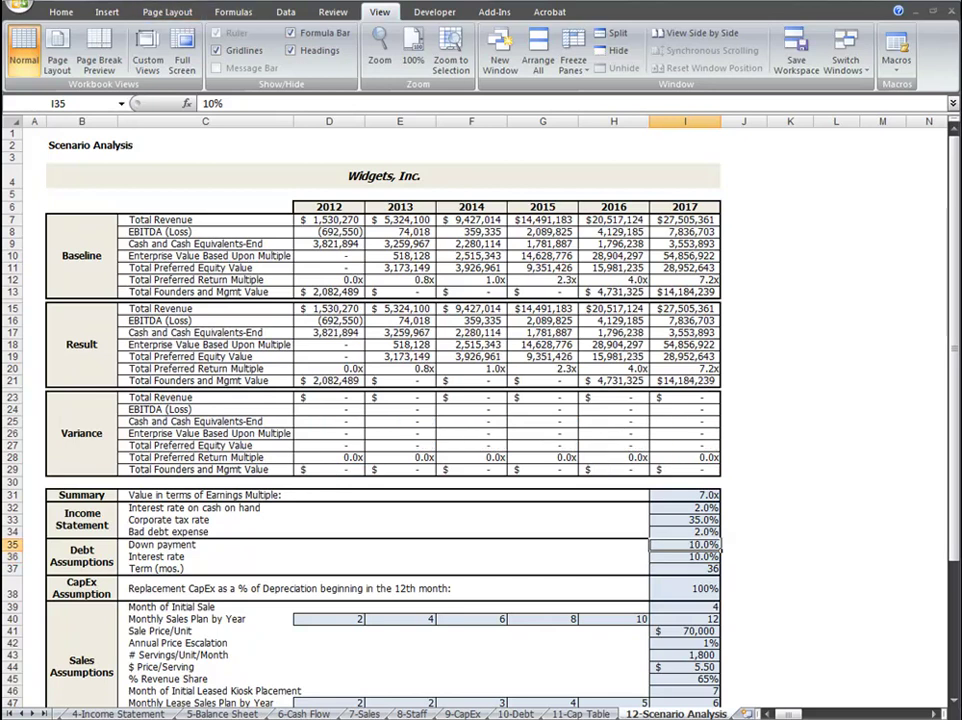
- Test the scenario with a 15% interest rate in Debt Assumptions and undo the change
{"action": "left_click_drag", "start_coordinate": [955, 425], "coordinate": [955, 437]}
{"action": "key", "text": "Down"}
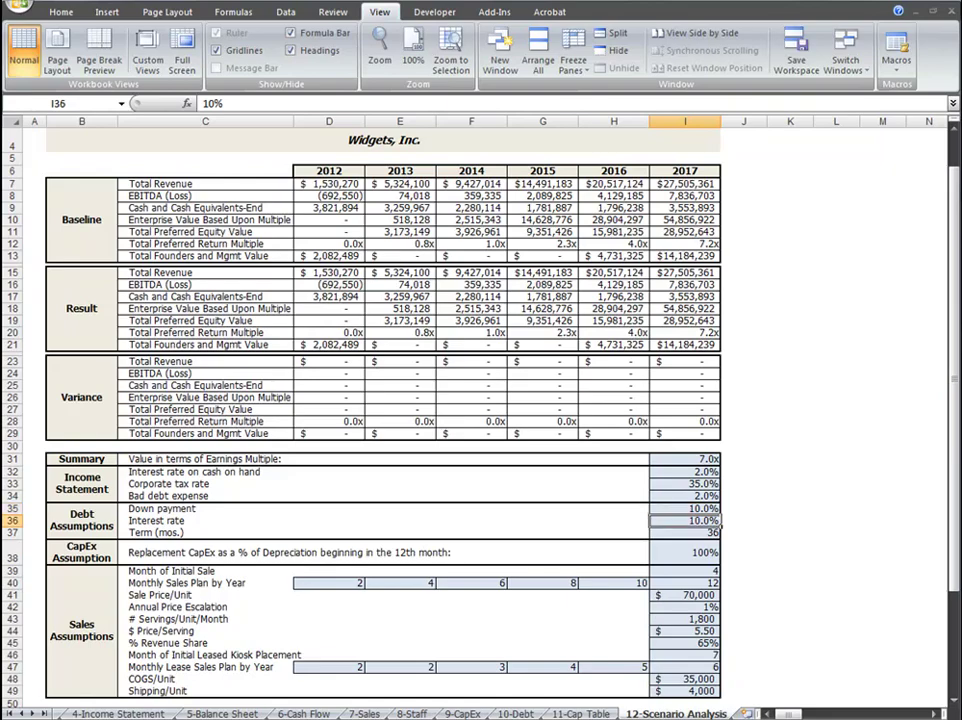
{"action": "type", "text": "15"}
{"action": "key", "text": "Return"}
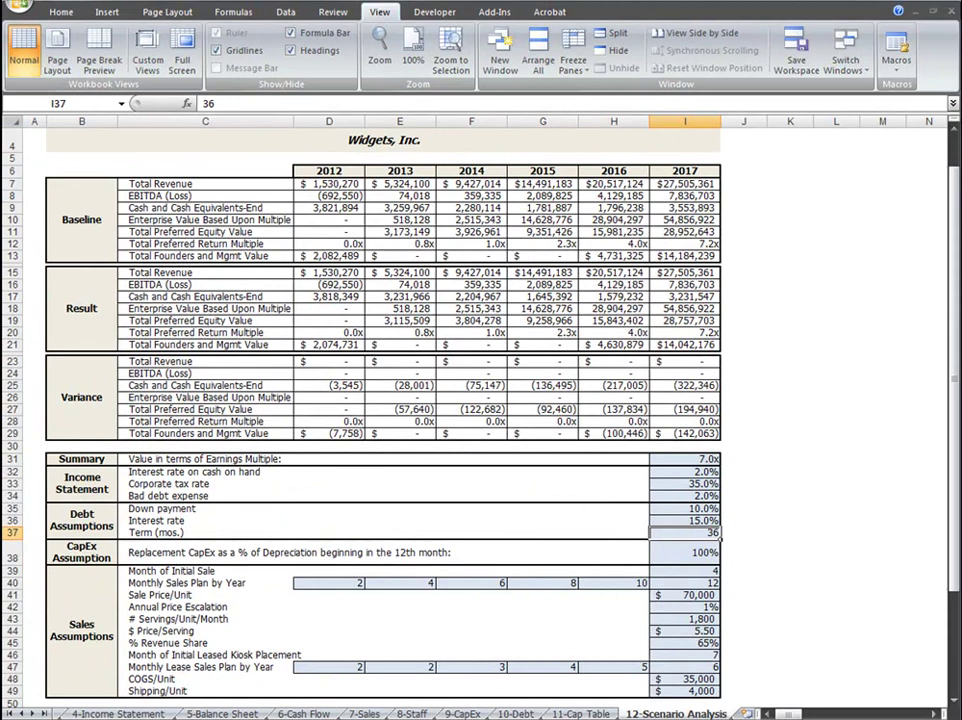
{"action": "key", "text": "ctrl+z"}
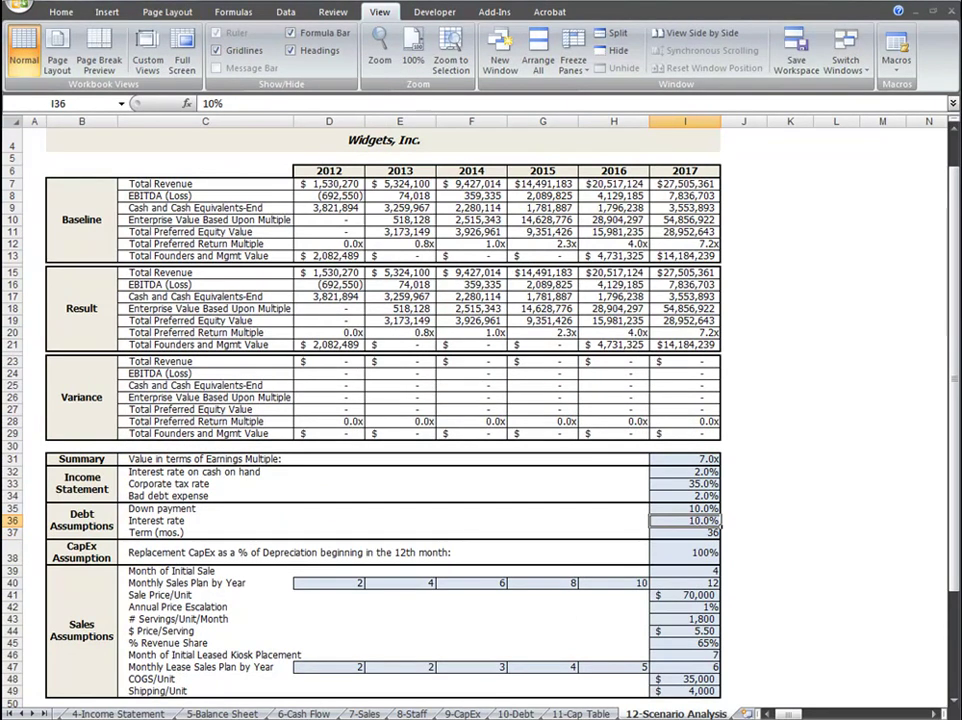
- Test a Sale Price/Unit of 63,000 in Sales Assumptions and undo the change
{"action": "key", "text": "Down"}
{"action": "key", "text": "Down"}
{"action": "key", "text": "Down"}
{"action": "key", "text": "Down"}
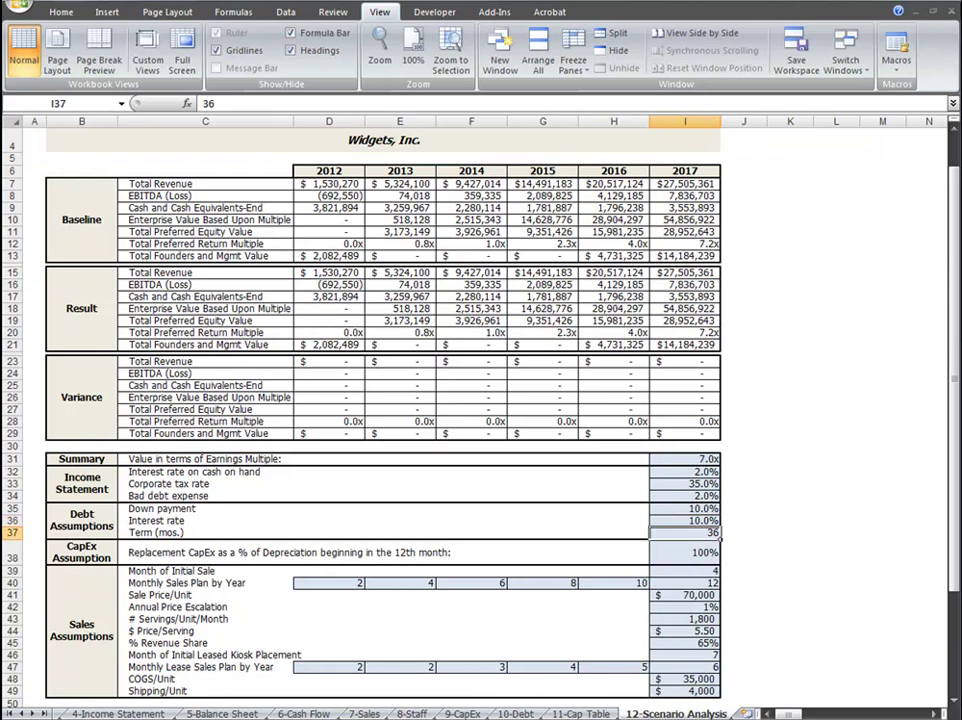
{"action": "key", "text": "Down"}
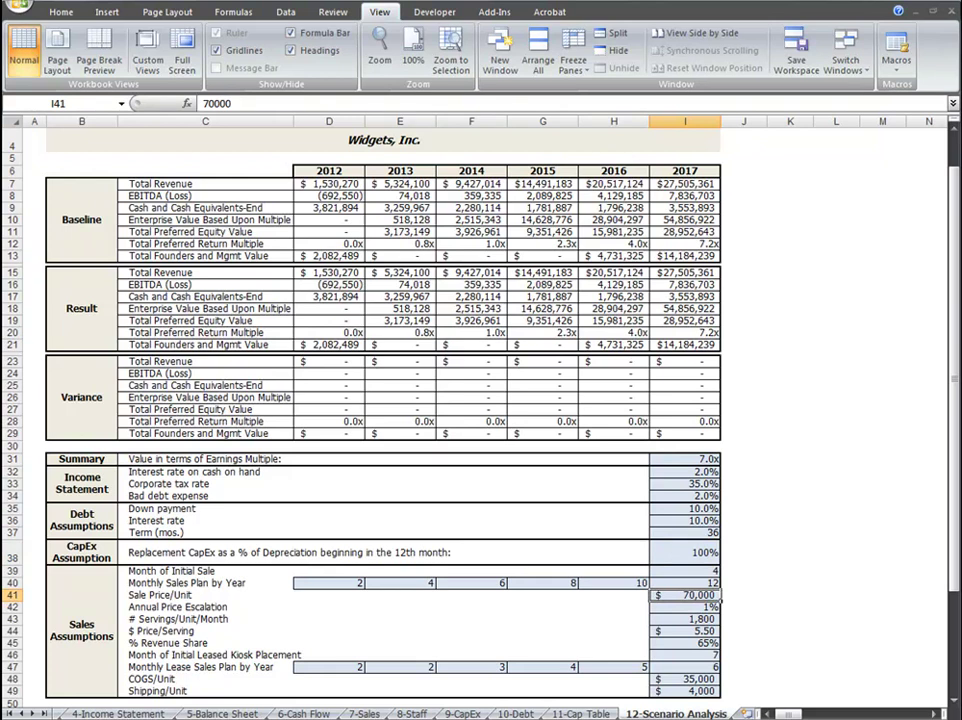
{"action": "type", "text": "63,"}
{"action": "type", "text": "000"}
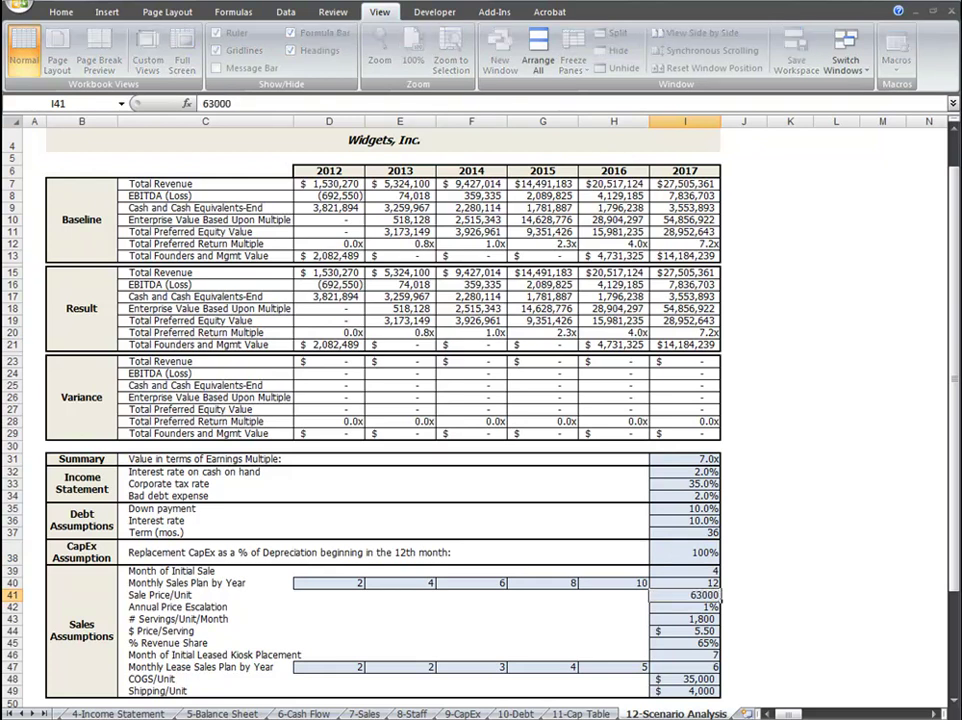
{"action": "key", "text": "Return"}
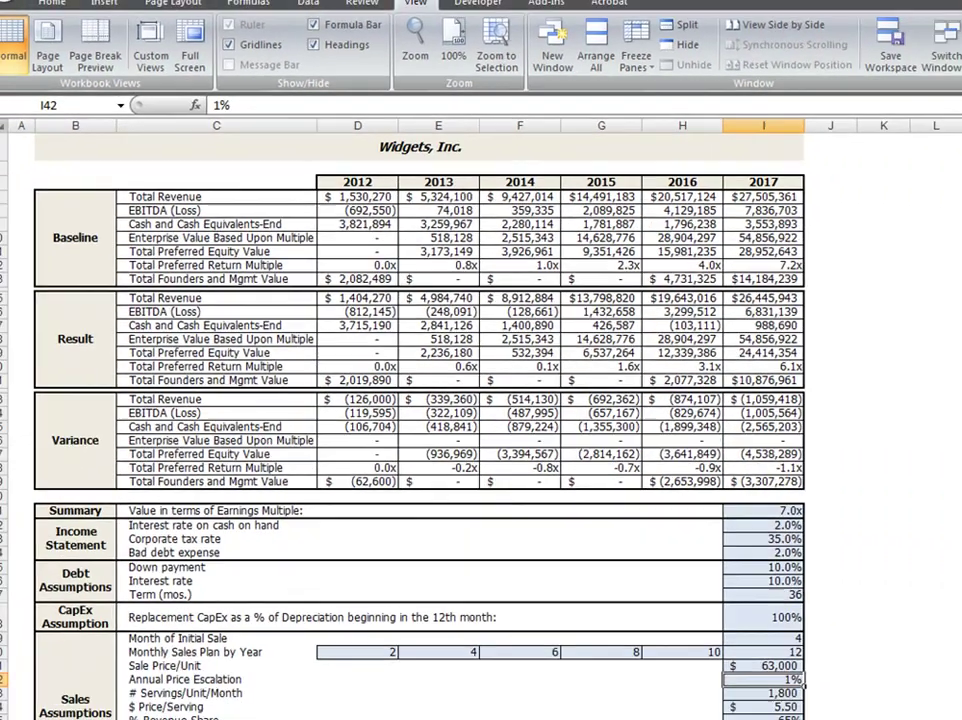
{"action": "key", "text": "ctrl+z"}
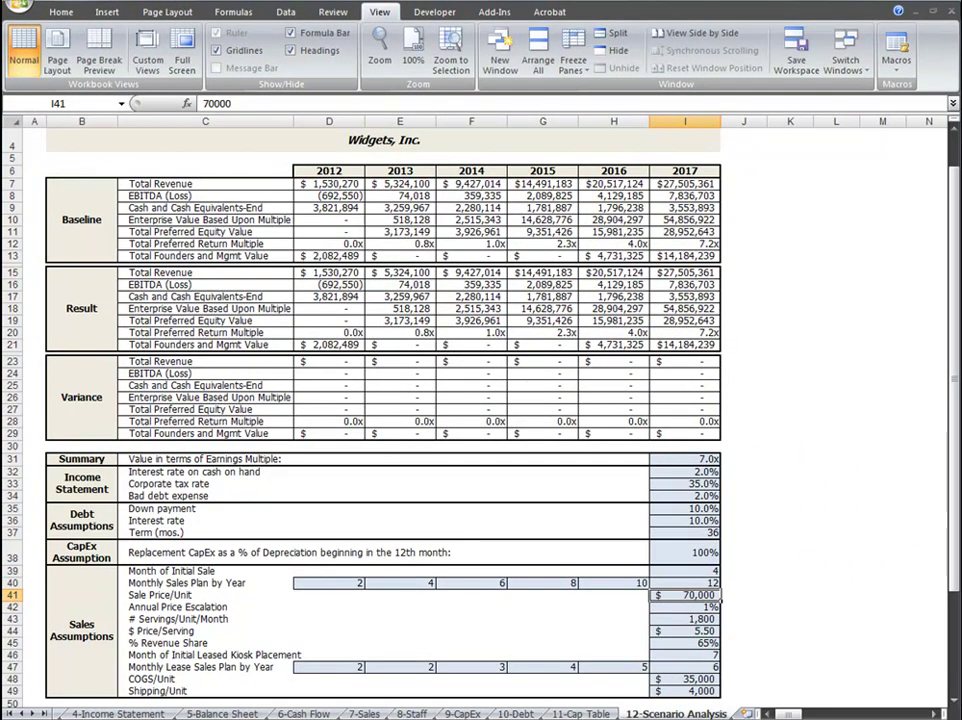
- Test 1,620 for # Servings/Unit/Month in Sales Assumptions and reset it to 1,800
{"action": "left_click", "coordinate": [685, 619]}
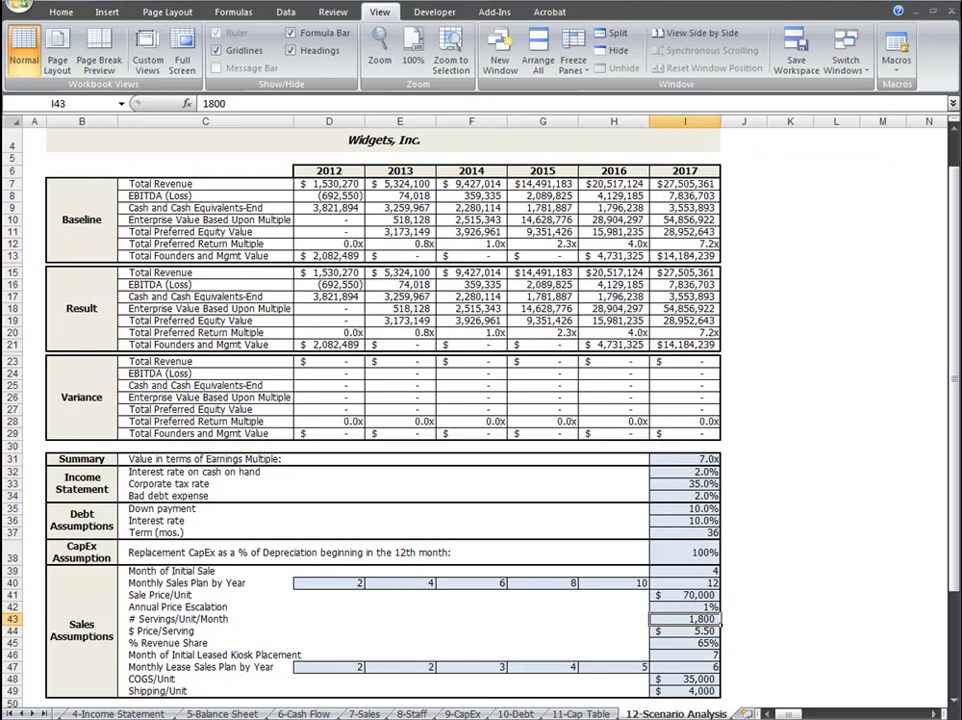
{"action": "type", "text": "1620"}
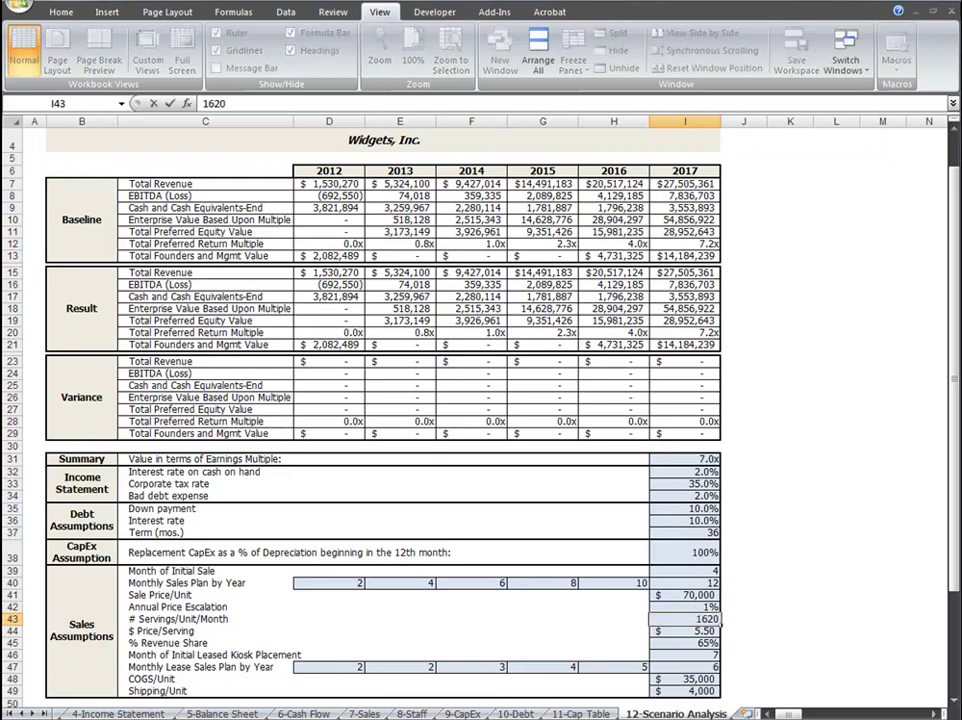
{"action": "key", "text": "Return"}
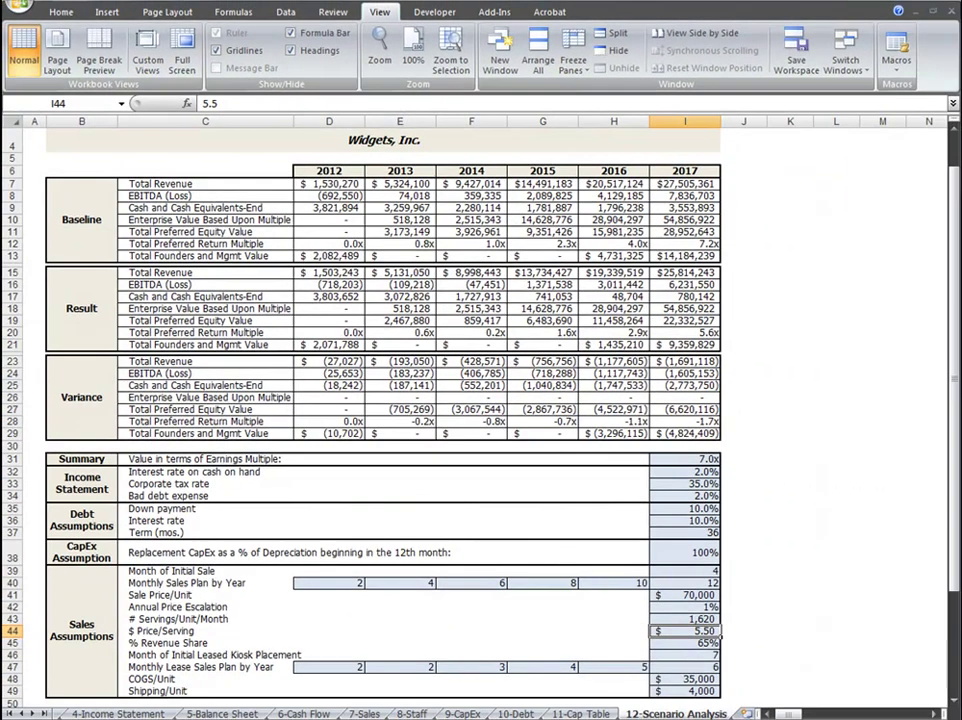
{"action": "left_click", "coordinate": [685, 619]}
{"action": "type", "text": "1800"}
{"action": "key", "text": "ctrl+Return"}
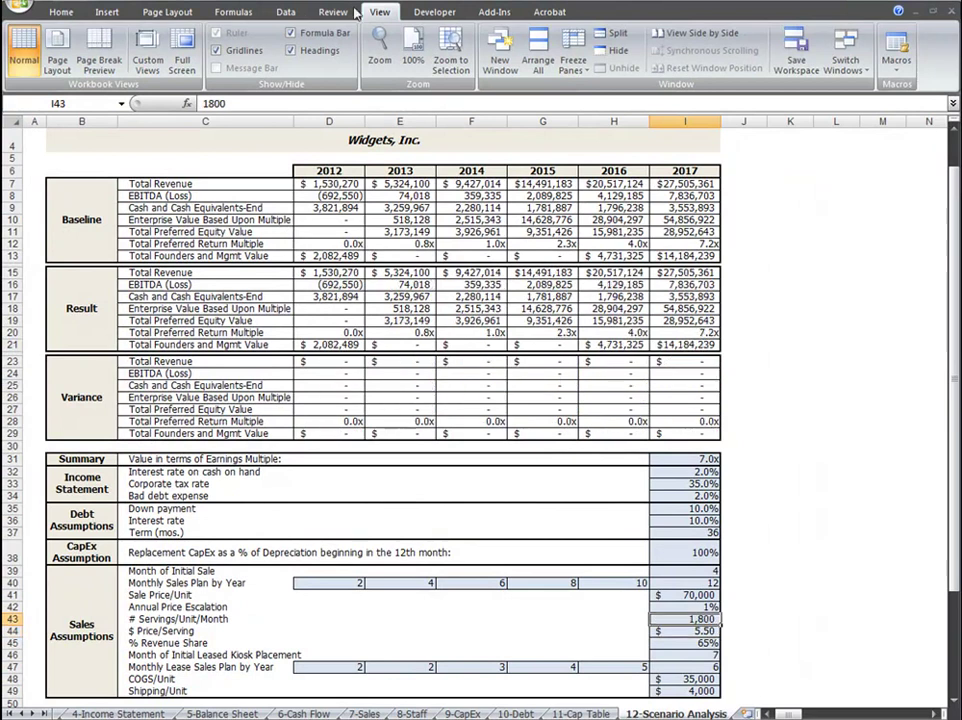
- Test a $ Price/Serving of 5.00 in Sales Assumptions and undo the change
{"action": "left_click", "coordinate": [685, 631]}
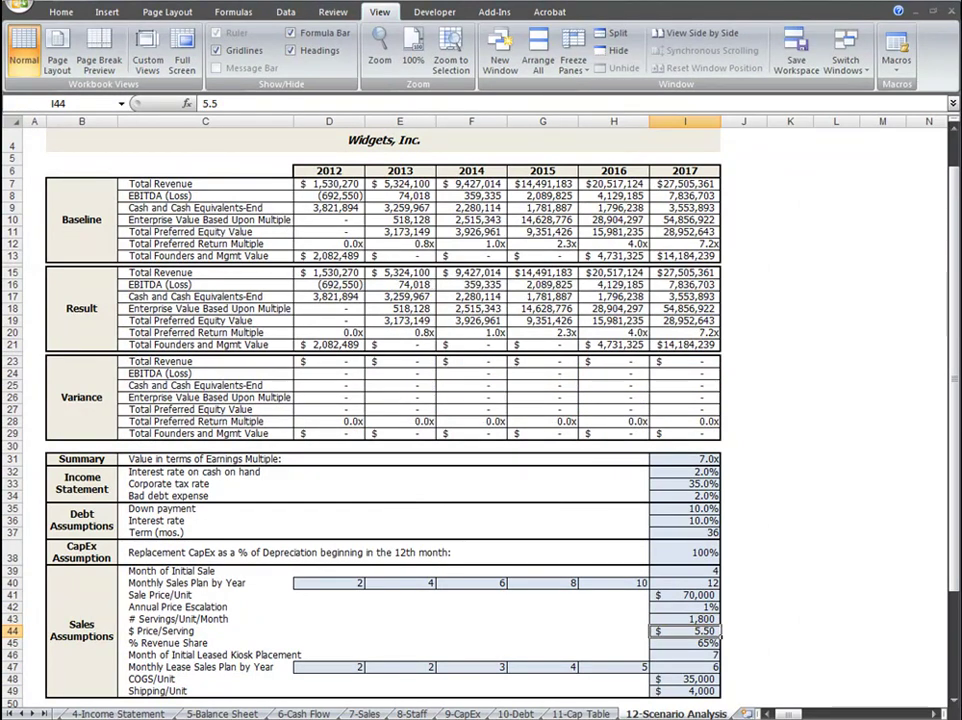
{"action": "type", "text": "5"}
{"action": "key", "text": "Return"}
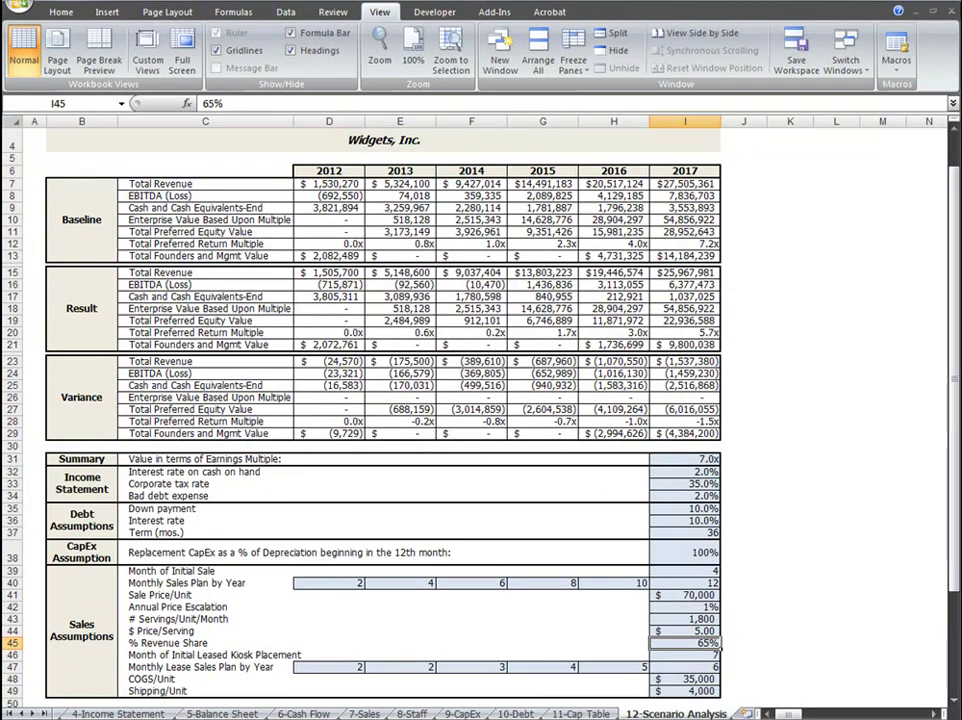
{"action": "key", "text": "ctrl+z"}
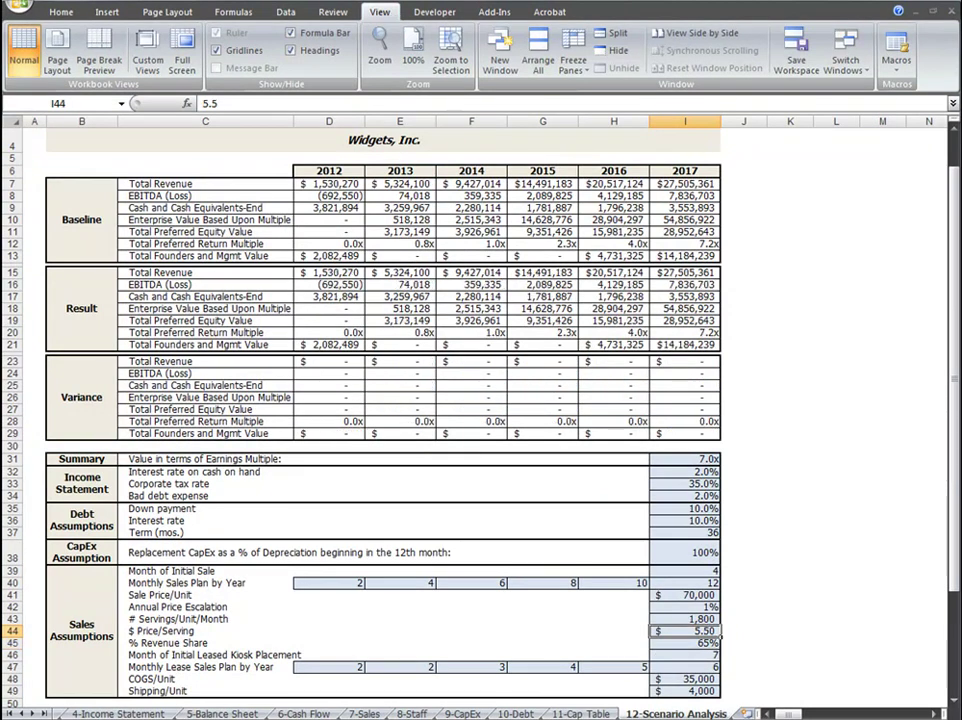
- Test a COGS/Unit of 38,500 in Sales Assumptions and undo the change
{"action": "key", "text": "Down"}
{"action": "key", "text": "Down"}
{"action": "key", "text": "Down"}
{"action": "key", "text": "Down"}
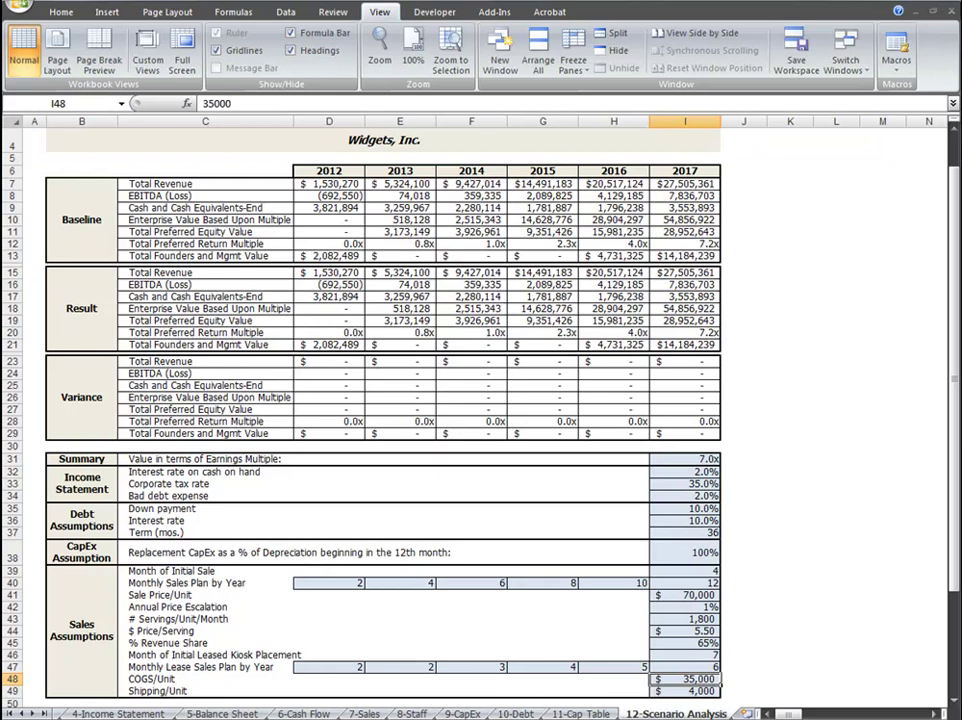
{"action": "type", "text": "38500"}
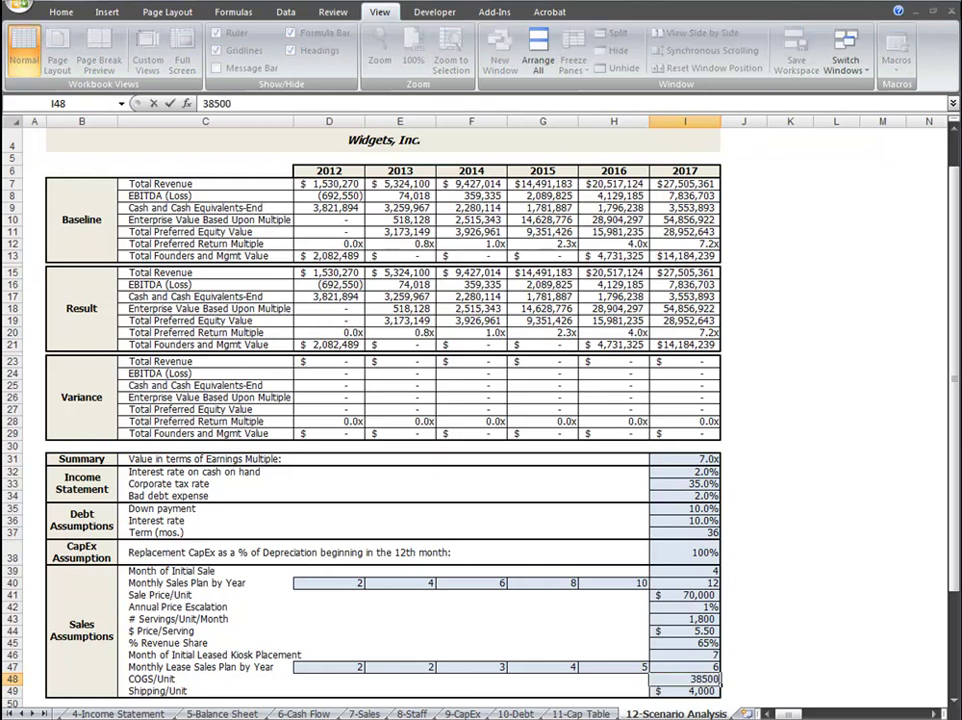
{"action": "key", "text": "Return"}
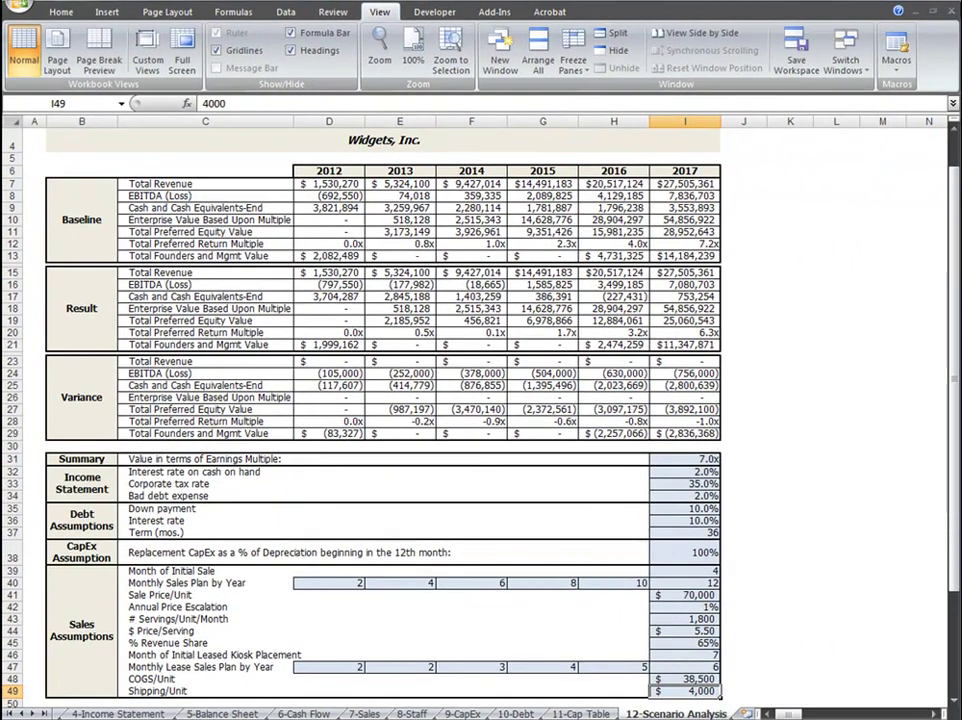
{"action": "key", "text": "ctrl+z"}
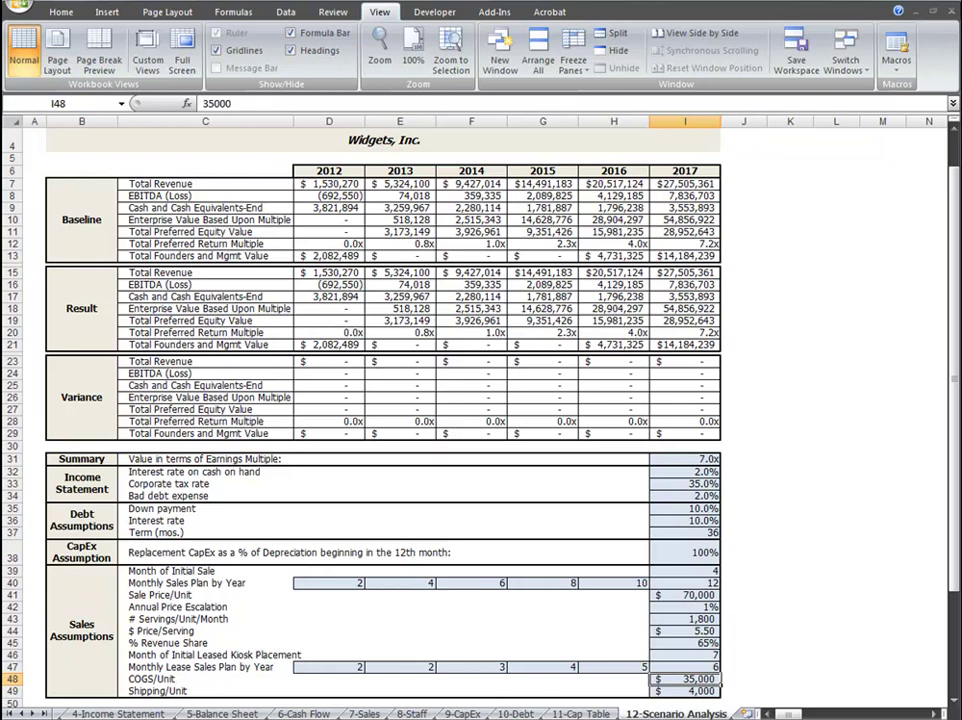
- Set the down payment in Debt Assumptions to 25% for a combined scenario
{"action": "left_click", "coordinate": [685, 508]}
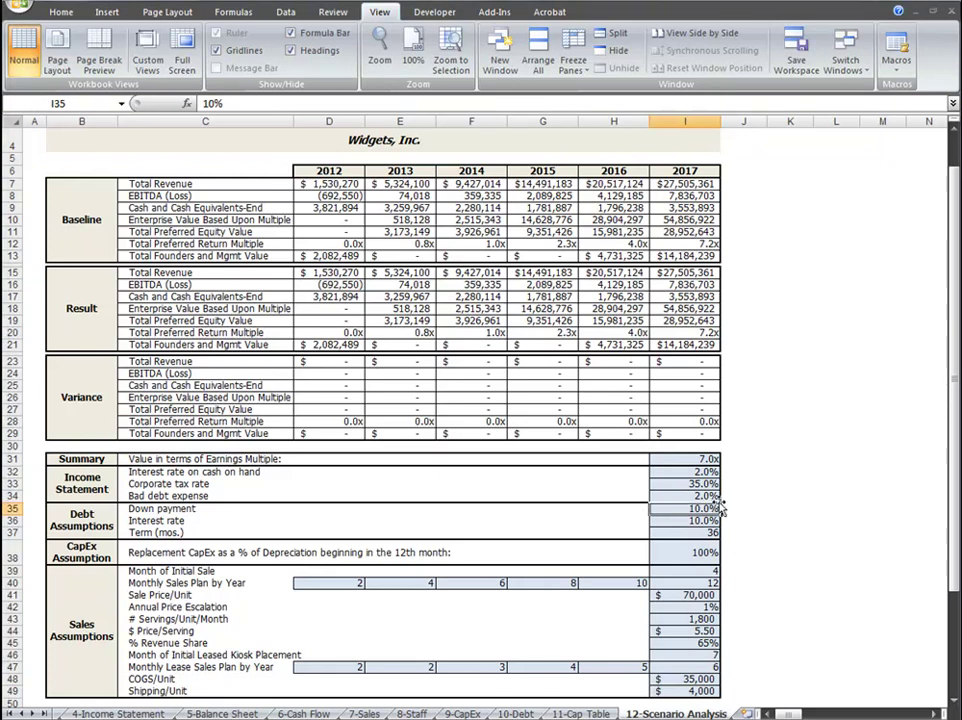
{"action": "type", "text": "25"}
{"action": "key", "text": "Return"}
- Set COGS/Unit in Sales Assumptions to 45,000 for the combined scenario
{"action": "key", "text": "Down"}
{"action": "key", "text": "Down"}
{"action": "key", "text": "Down"}
{"action": "key", "text": "Down"}
{"action": "key", "text": "Down"}
{"action": "key", "text": "Down"}
{"action": "key", "text": "Down"}
{"action": "key", "text": "Down"}
{"action": "key", "text": "Down"}
{"action": "key", "text": "Down"}
{"action": "key", "text": "Down"}
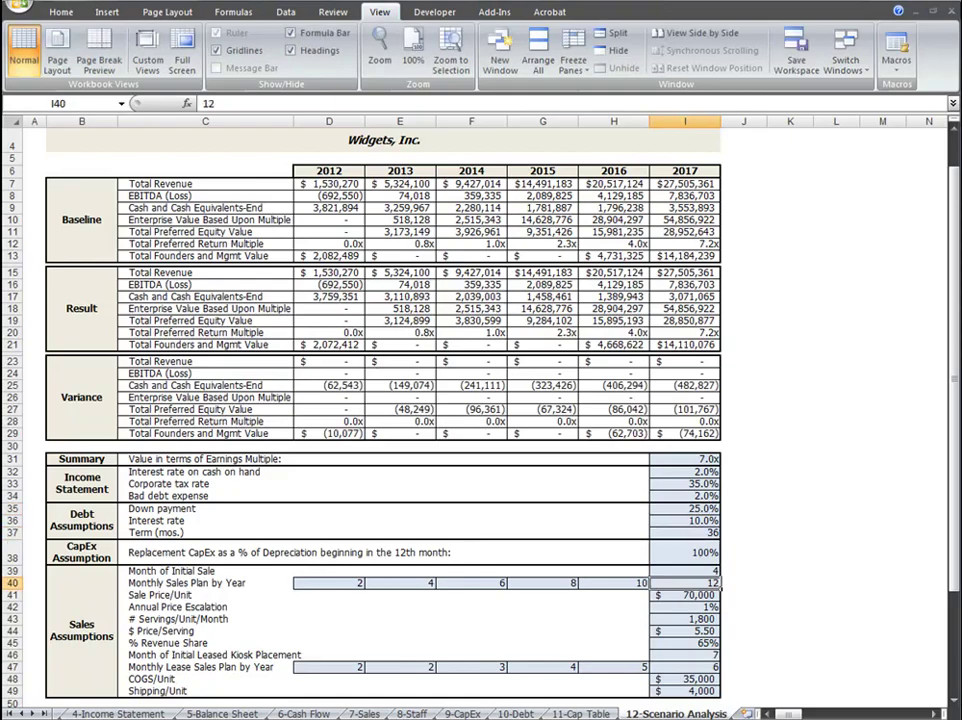
{"action": "key", "text": "Down"}
{"action": "type", "text": "45000"}
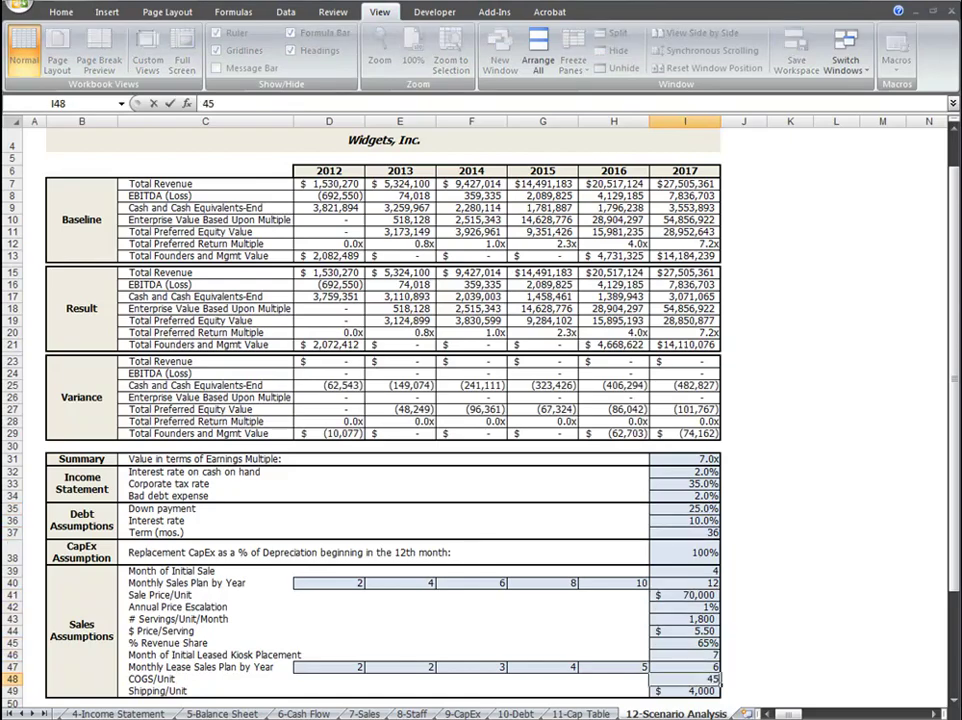
{"action": "key", "text": "Return"}
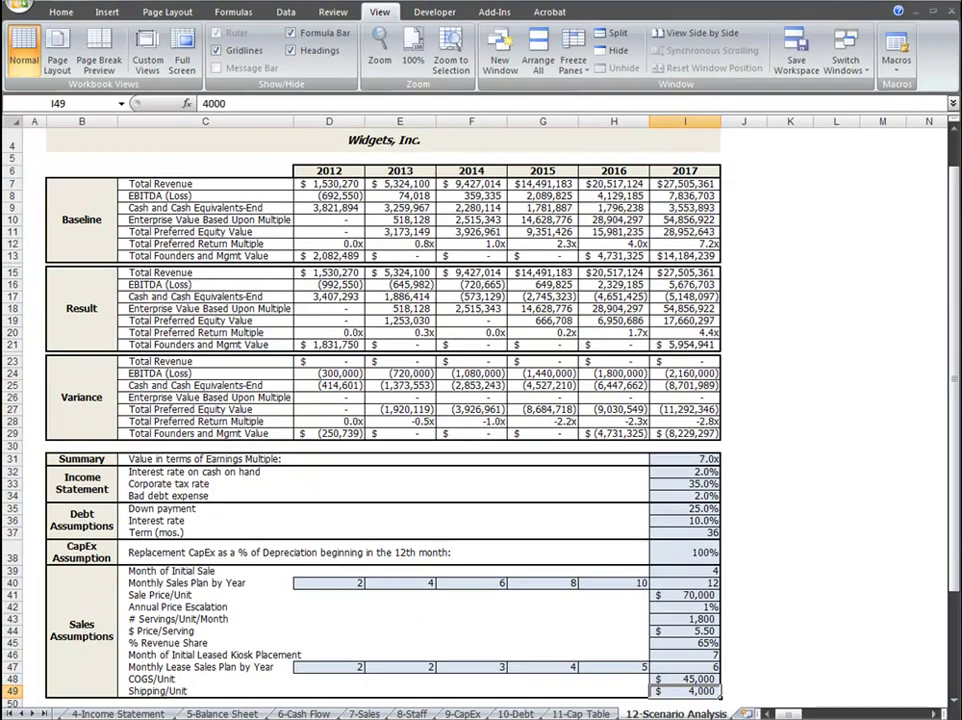
- Open the 6-Cash Flow sheet and examine the 2012 monthly cash balances around the September 2012 preferred stock issuance
{"action": "key", "text": "ctrl+Page_Up"}
{"action": "key", "text": "ctrl+Page_Up"}
{"action": "key", "text": "ctrl+Page_Up"}
{"action": "key", "text": "ctrl+Page_Up"}
{"action": "key", "text": "ctrl+Page_Up"}
{"action": "key", "text": "ctrl+Page_Up"}
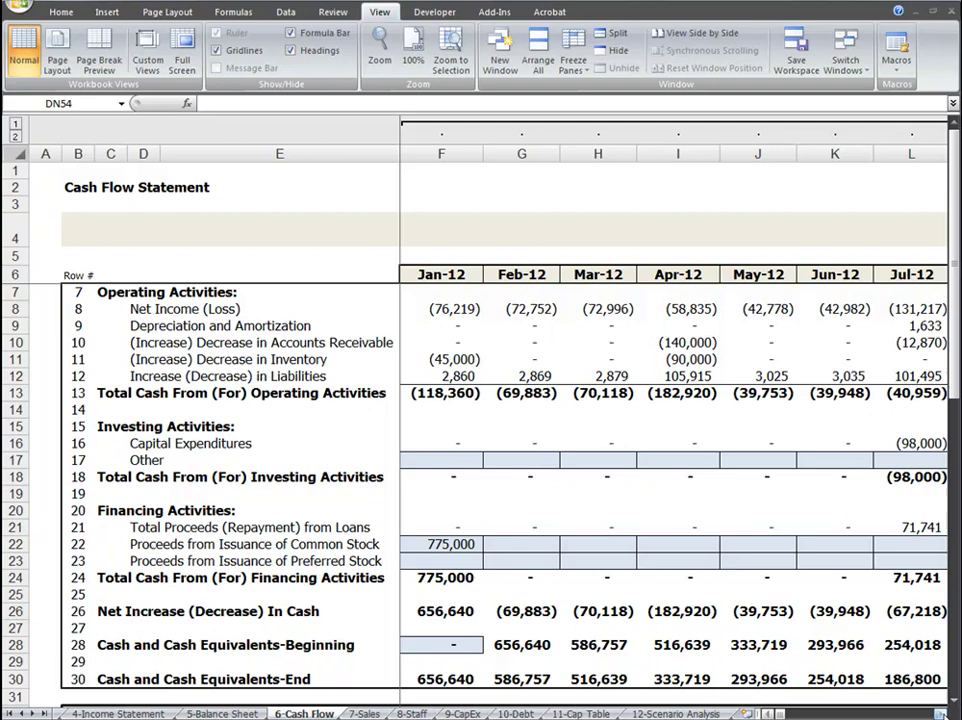
{"action": "scroll", "coordinate": [670, 400], "scroll_direction": "right", "scroll_amount": 5}
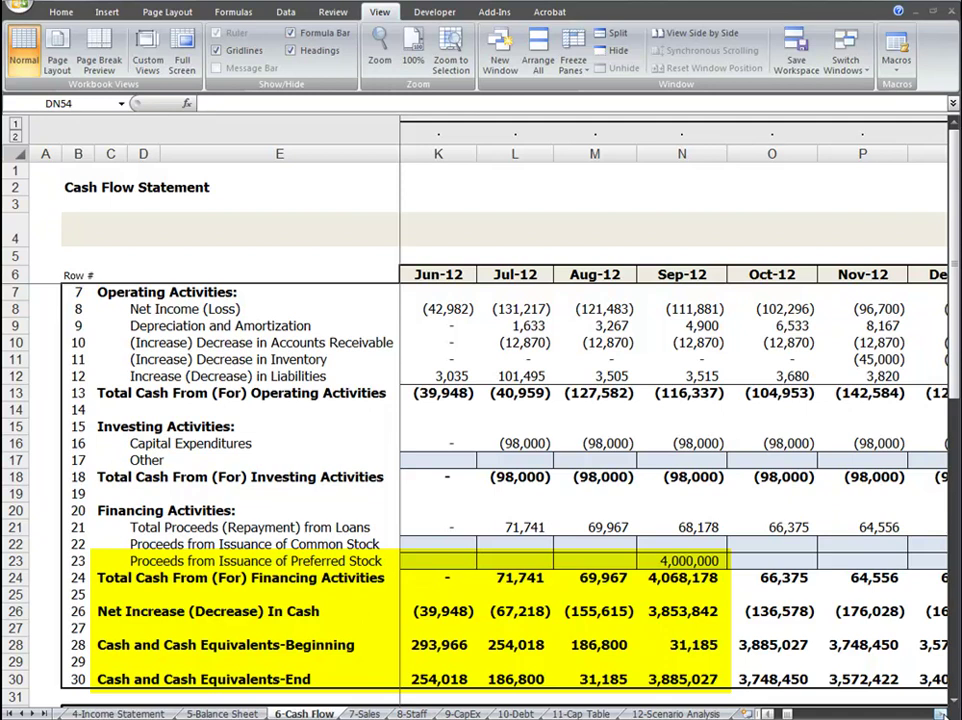
- Review the monthly ending cash balances through December 2017 and return to the 12-Scenario Analysis sheet
{"action": "scroll", "coordinate": [941, 713], "scroll_direction": "right", "scroll_amount": 6}
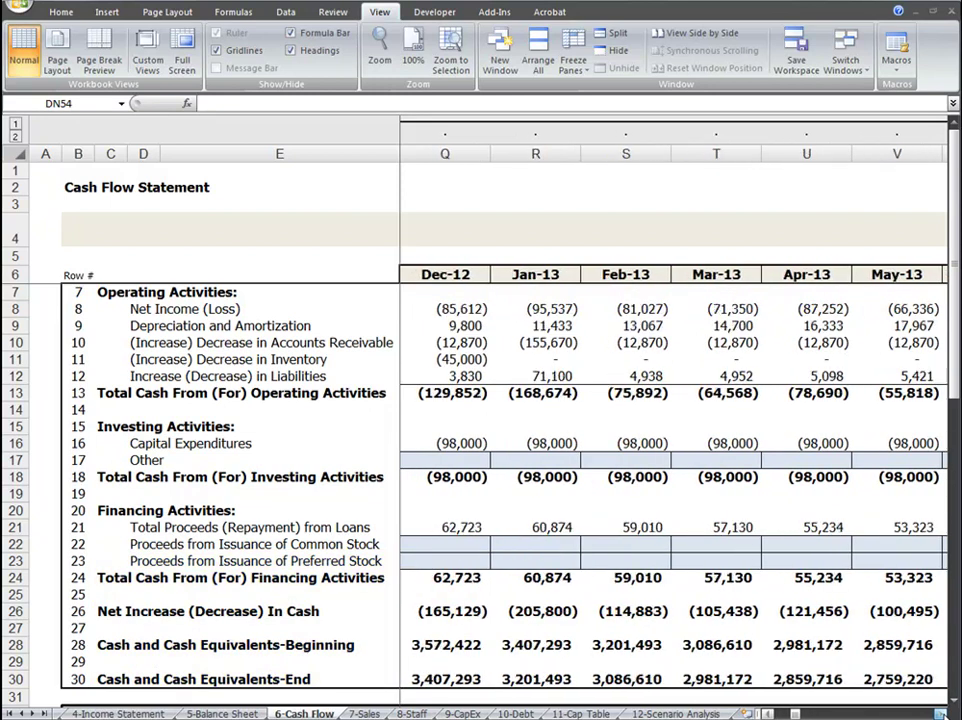
{"action": "scroll", "coordinate": [941, 713], "scroll_direction": "right", "scroll_amount": 11}
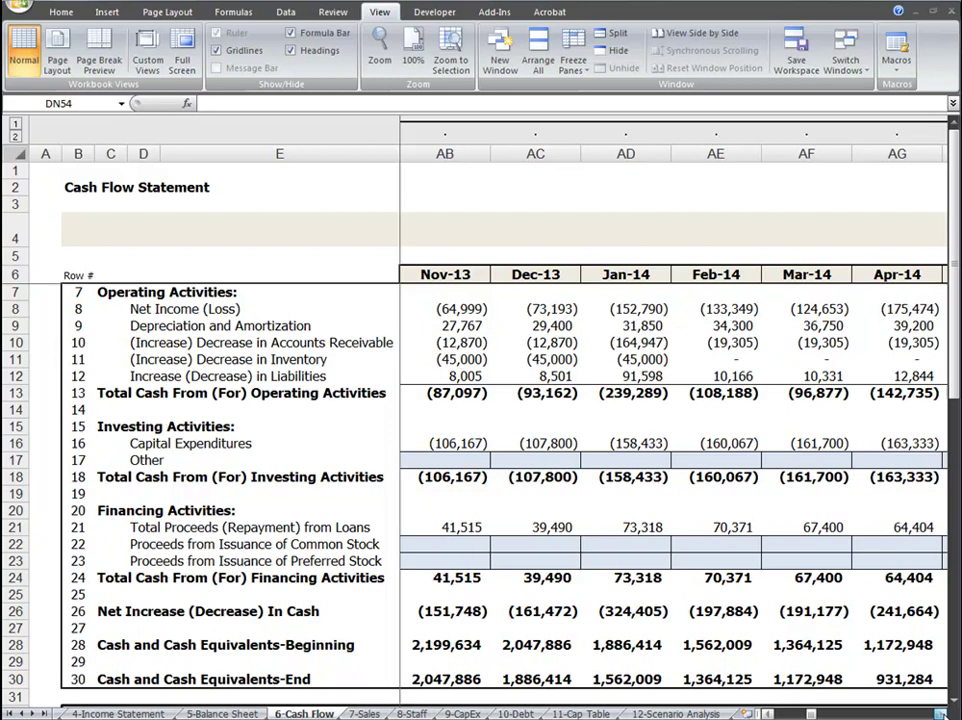
{"action": "scroll", "coordinate": [941, 713], "scroll_direction": "right", "scroll_amount": 10}
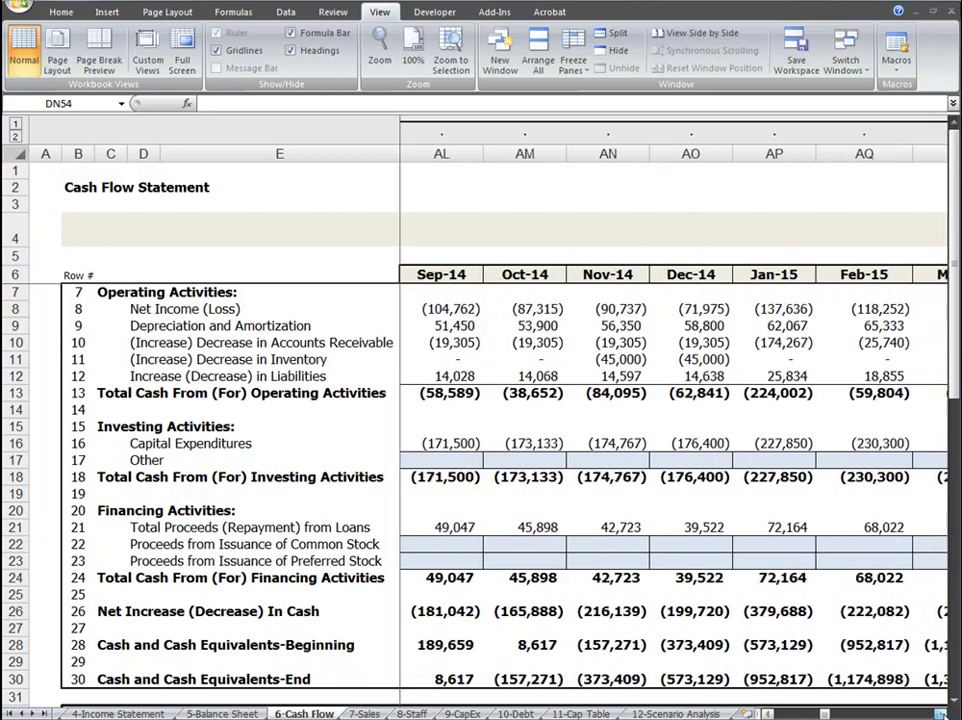
{"action": "scroll", "coordinate": [941, 713], "scroll_direction": "right", "scroll_amount": 10}
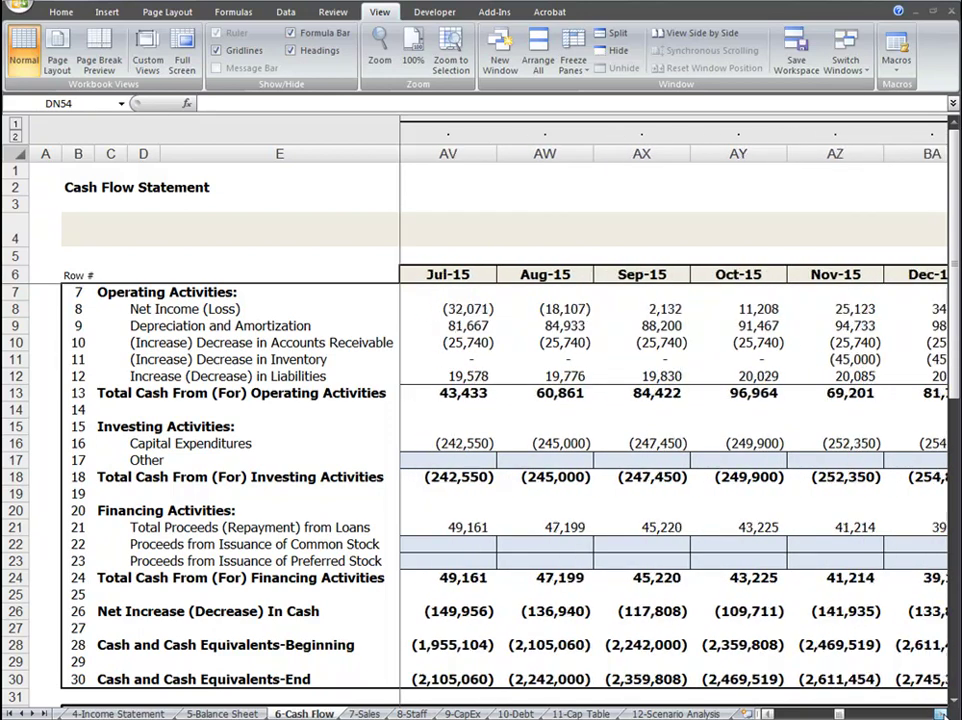
{"action": "scroll", "coordinate": [941, 713], "scroll_direction": "right", "scroll_amount": 10}
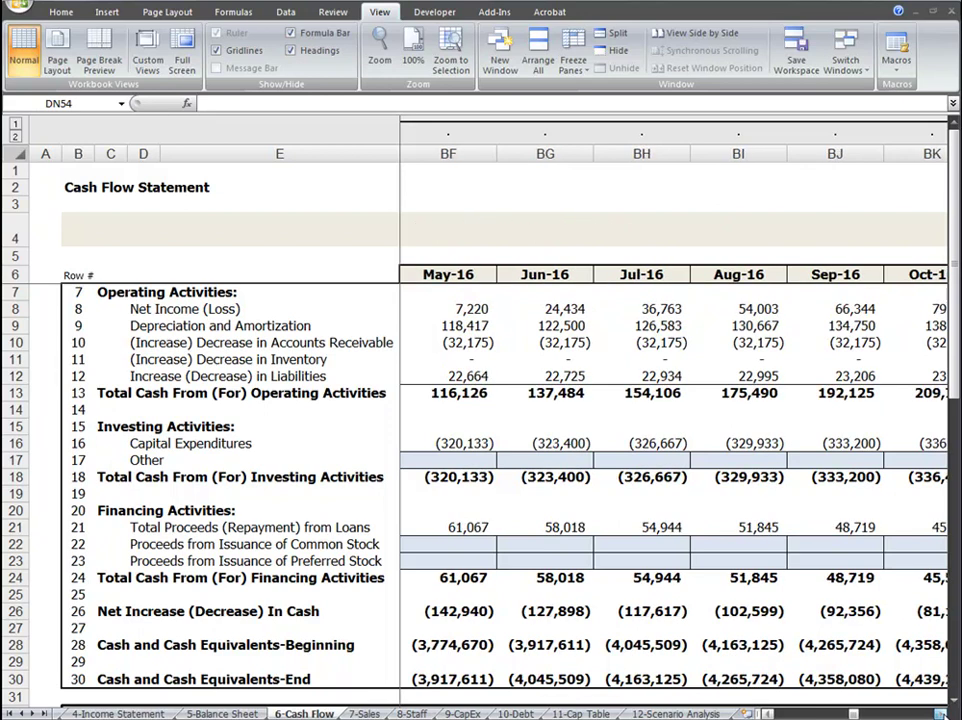
{"action": "scroll", "coordinate": [941, 713], "scroll_direction": "right", "scroll_amount": 11}
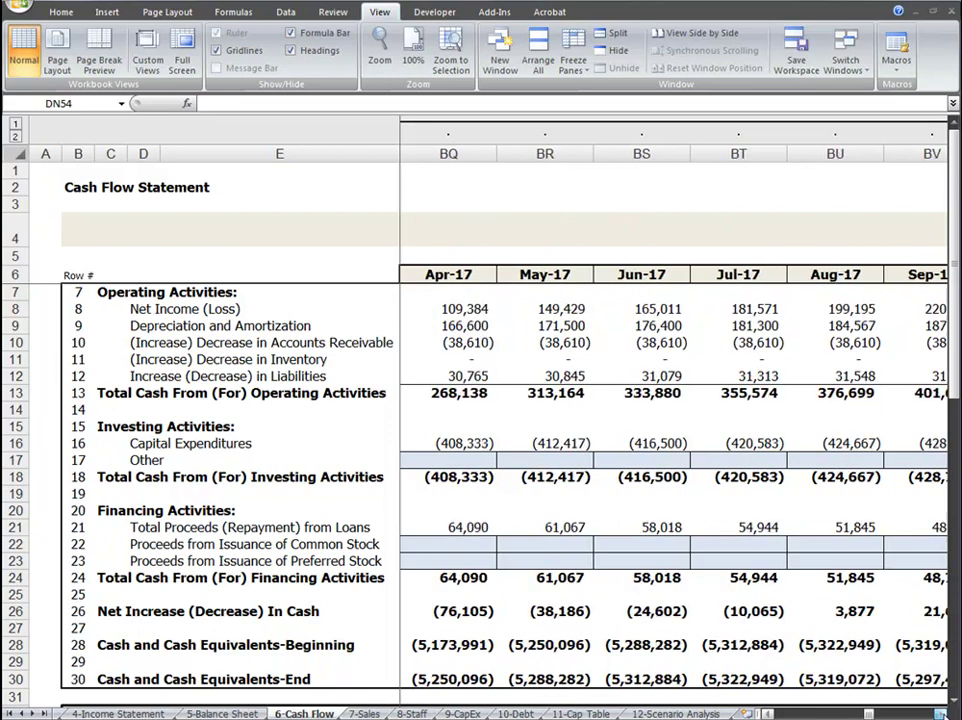
{"action": "scroll", "coordinate": [941, 713], "scroll_direction": "right", "scroll_amount": 4}
{"action": "scroll", "coordinate": [941, 713], "scroll_direction": "right", "scroll_amount": 1}
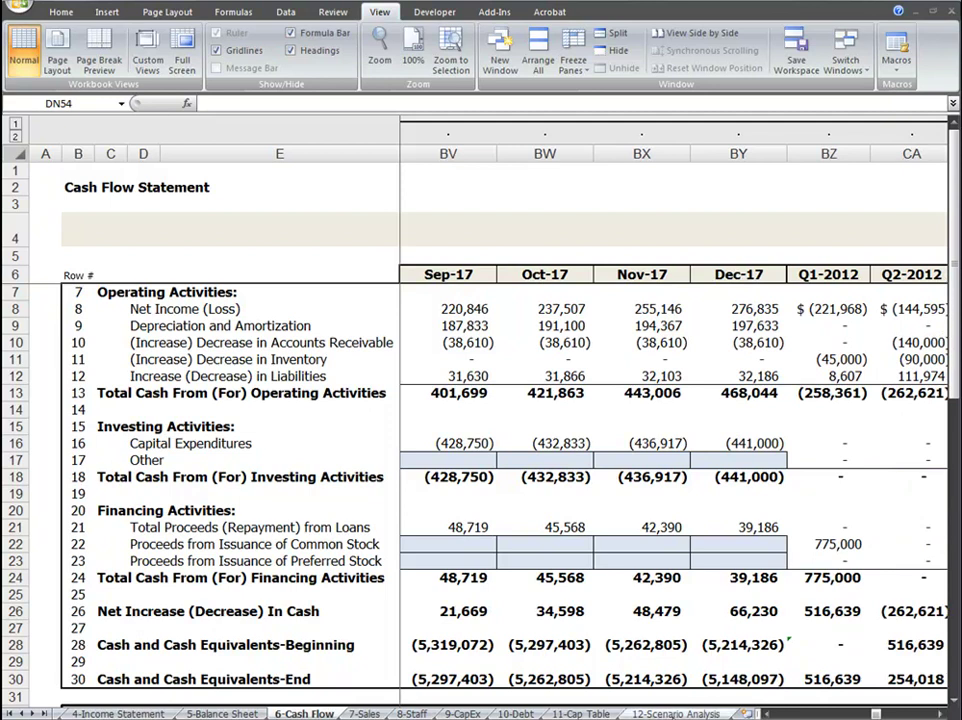
{"action": "left_click", "coordinate": [675, 713]}
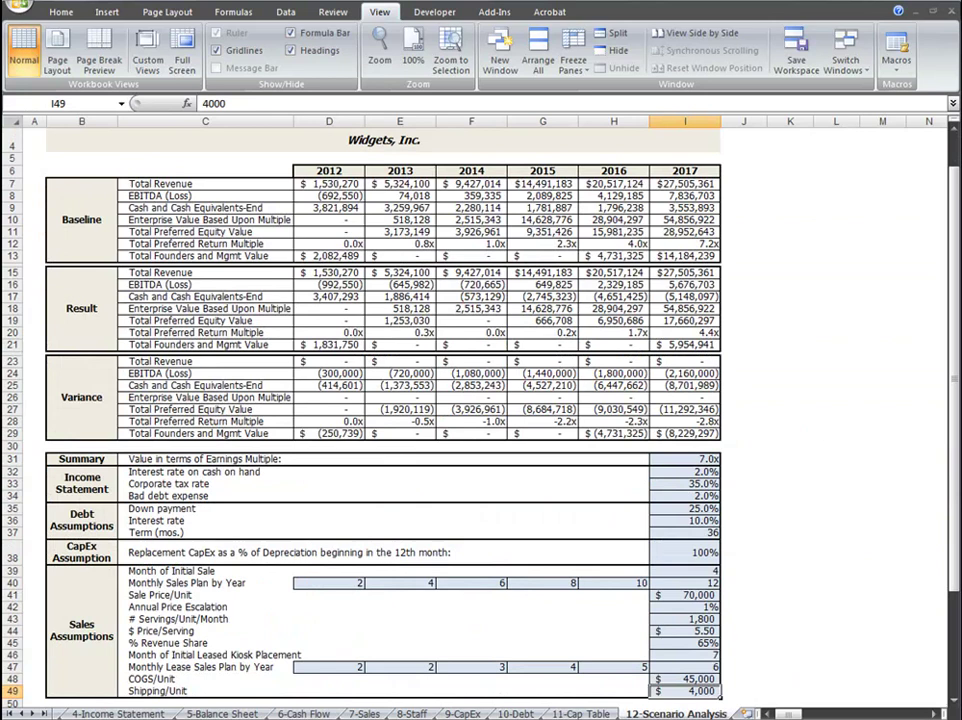